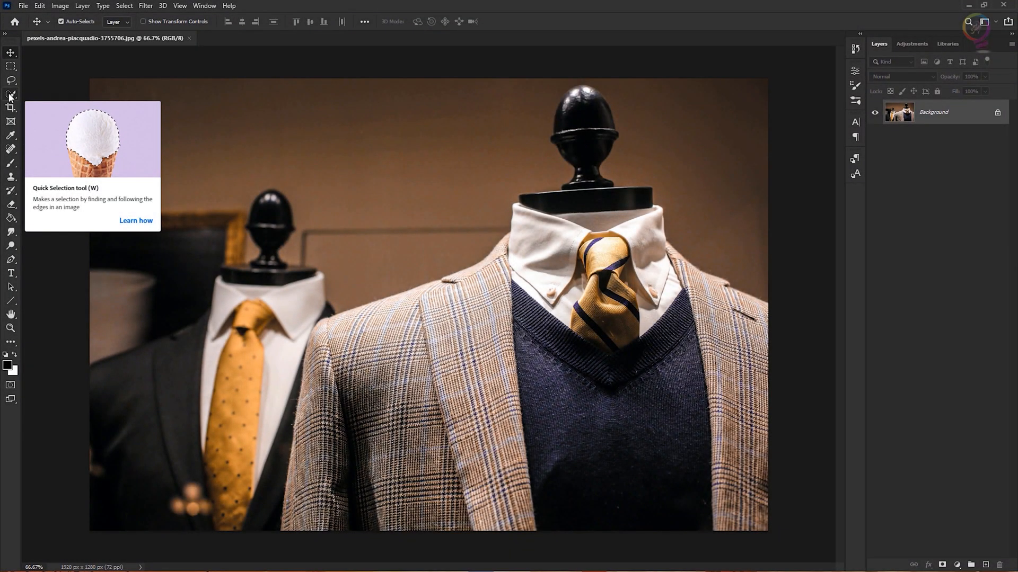
Select the front mannequin's plaid jacket with the Quick Selection tool.
{"action": "left_click", "coordinate": [10, 96]}
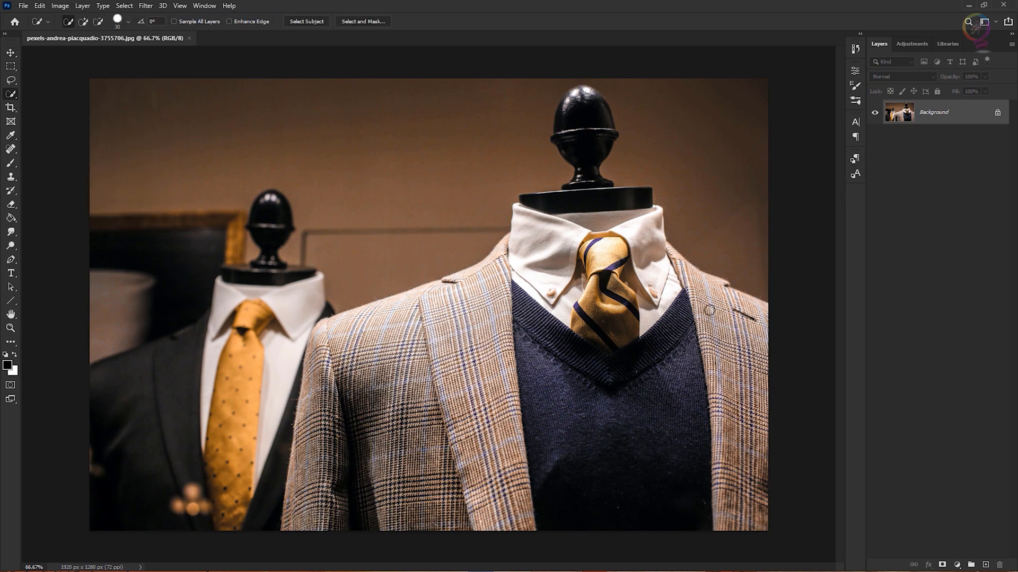
{"action": "mouse_move", "coordinate": [714, 295]}
{"action": "left_mouse_down"}
{"action": "mouse_move", "coordinate": [742, 397]}
{"action": "mouse_move", "coordinate": [757, 415]}
{"action": "mouse_move", "coordinate": [756, 479]}
{"action": "mouse_move", "coordinate": [736, 512]}
{"action": "mouse_move", "coordinate": [731, 441]}
{"action": "left_mouse_up"}
{"action": "mouse_move", "coordinate": [695, 278]}
{"action": "left_mouse_down"}
{"action": "mouse_move", "coordinate": [684, 264]}
{"action": "mouse_move", "coordinate": [704, 294]}
{"action": "mouse_move", "coordinate": [684, 264]}
{"action": "left_mouse_up"}
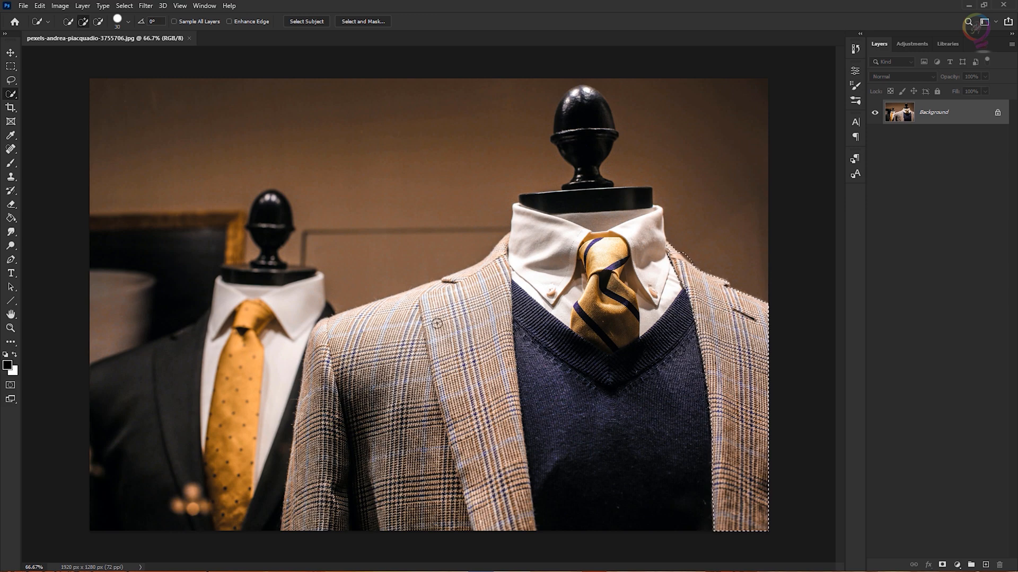
{"action": "mouse_move", "coordinate": [484, 259]}
{"action": "left_mouse_down"}
{"action": "mouse_move", "coordinate": [471, 402]}
{"action": "mouse_move", "coordinate": [502, 503]}
{"action": "mouse_move", "coordinate": [522, 525]}
{"action": "mouse_move", "coordinate": [500, 366]}
{"action": "mouse_move", "coordinate": [323, 453]}
{"action": "mouse_move", "coordinate": [310, 504]}
{"action": "mouse_move", "coordinate": [507, 504]}
{"action": "mouse_move", "coordinate": [429, 427]}
{"action": "mouse_move", "coordinate": [424, 337]}
{"action": "mouse_move", "coordinate": [504, 316]}
{"action": "mouse_move", "coordinate": [526, 327]}
{"action": "mouse_move", "coordinate": [492, 379]}
{"action": "mouse_move", "coordinate": [480, 425]}
{"action": "mouse_move", "coordinate": [331, 362]}
{"action": "mouse_move", "coordinate": [318, 393]}
{"action": "left_mouse_up"}
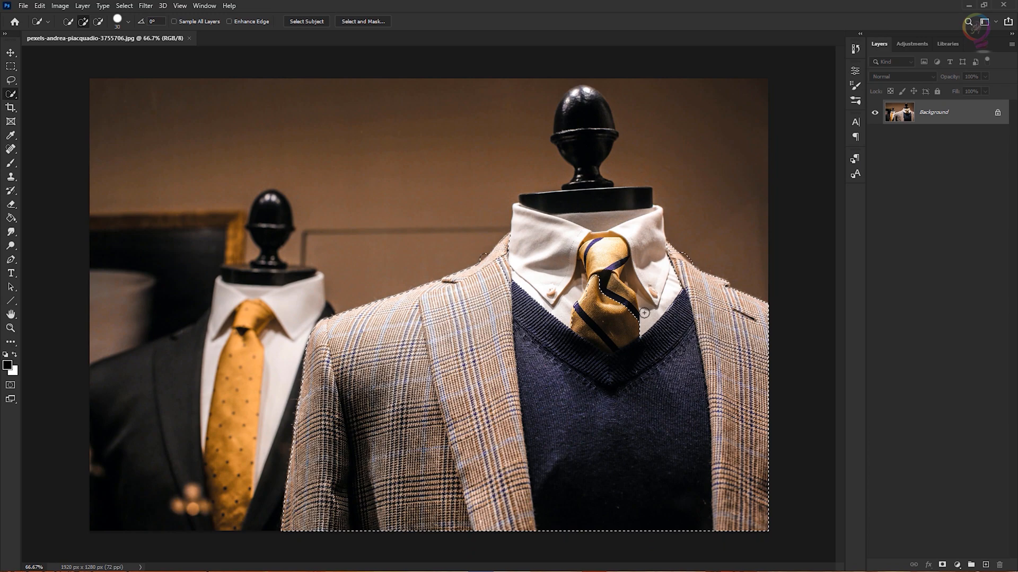
{"action": "mouse_move", "coordinate": [611, 295]}
{"action": "left_mouse_down"}
{"action": "mouse_move", "coordinate": [597, 345]}
{"action": "mouse_move", "coordinate": [609, 408]}
{"action": "mouse_move", "coordinate": [647, 460]}
{"action": "mouse_move", "coordinate": [617, 477]}
{"action": "mouse_move", "coordinate": [555, 428]}
{"action": "mouse_move", "coordinate": [539, 428]}
{"action": "mouse_move", "coordinate": [520, 340]}
{"action": "mouse_move", "coordinate": [541, 422]}
{"action": "left_mouse_up"}
{"action": "left_click_drag", "start_coordinate": [541, 472], "coordinate": [544, 510]}
Open Select and Mask for the jacket selection and review the view mode options.
{"action": "left_click", "coordinate": [124, 6]}
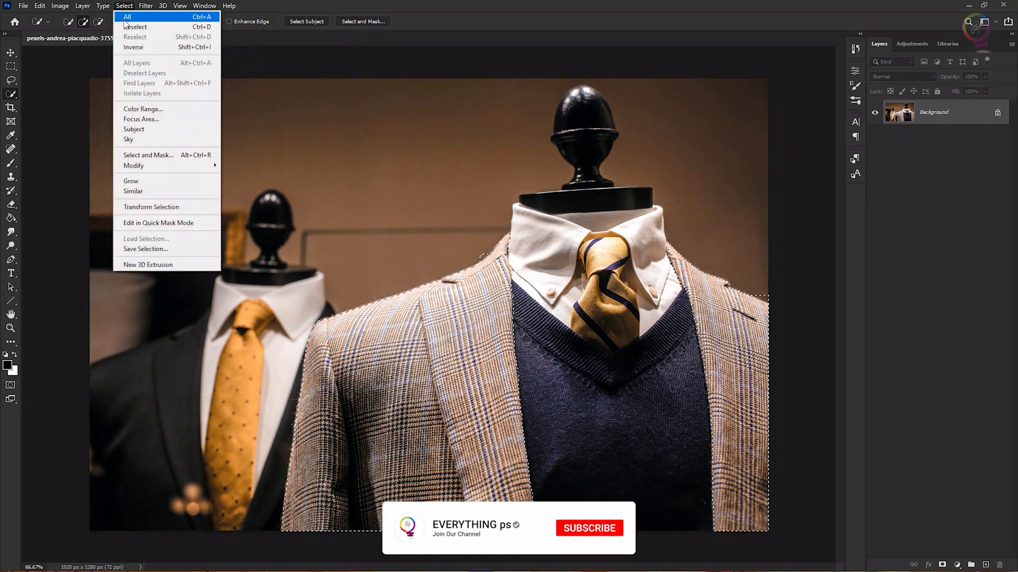
{"action": "left_click", "coordinate": [176, 156]}
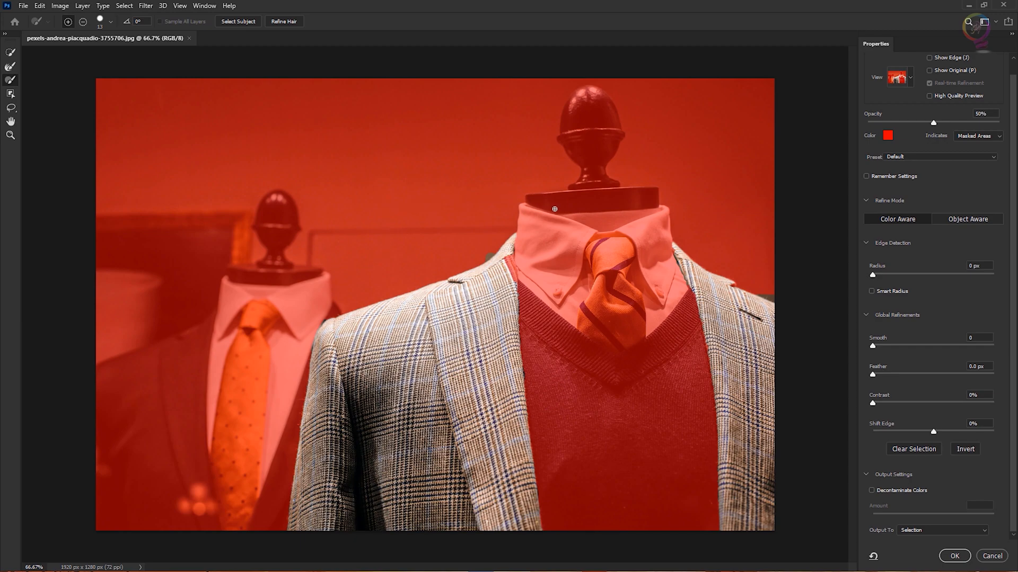
{"action": "left_click", "coordinate": [902, 81]}
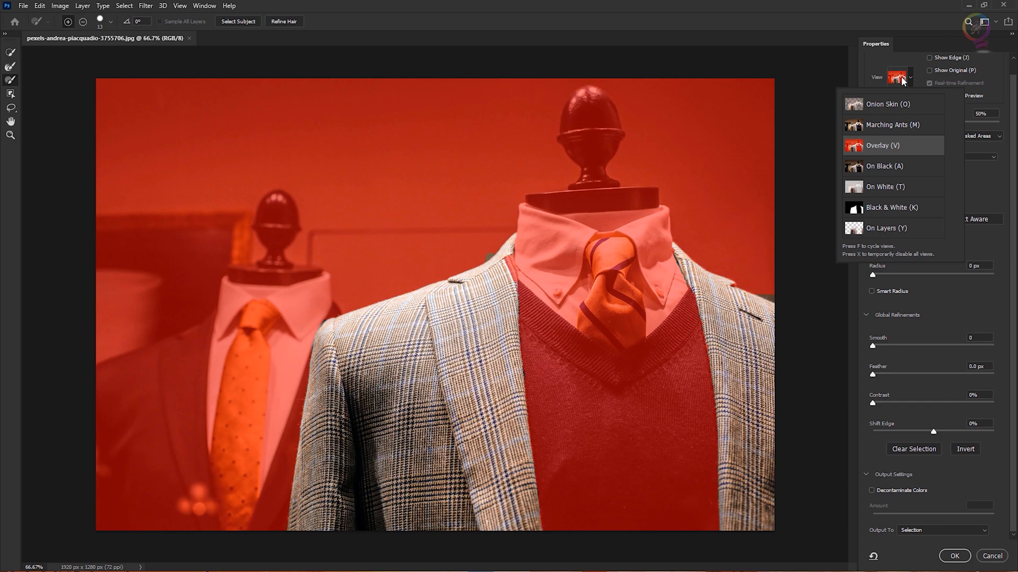
{"action": "left_click", "coordinate": [882, 112]}
{"action": "left_click", "coordinate": [880, 63]}
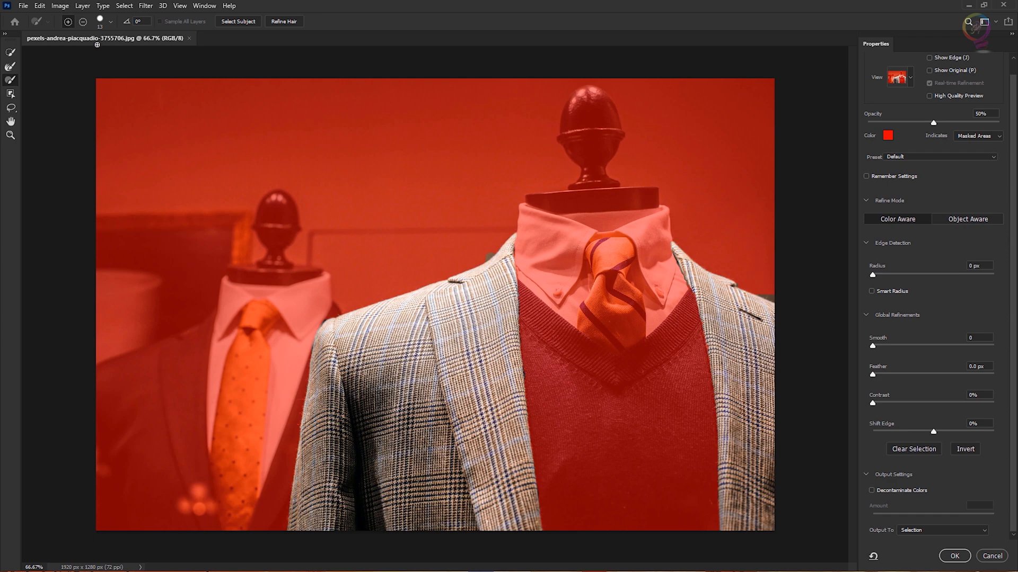
Brush along the jacket's left edge in subtract mode to refine the selection.
{"action": "left_click", "coordinate": [82, 22]}
{"action": "left_click_drag", "start_coordinate": [331, 309], "coordinate": [311, 346]}
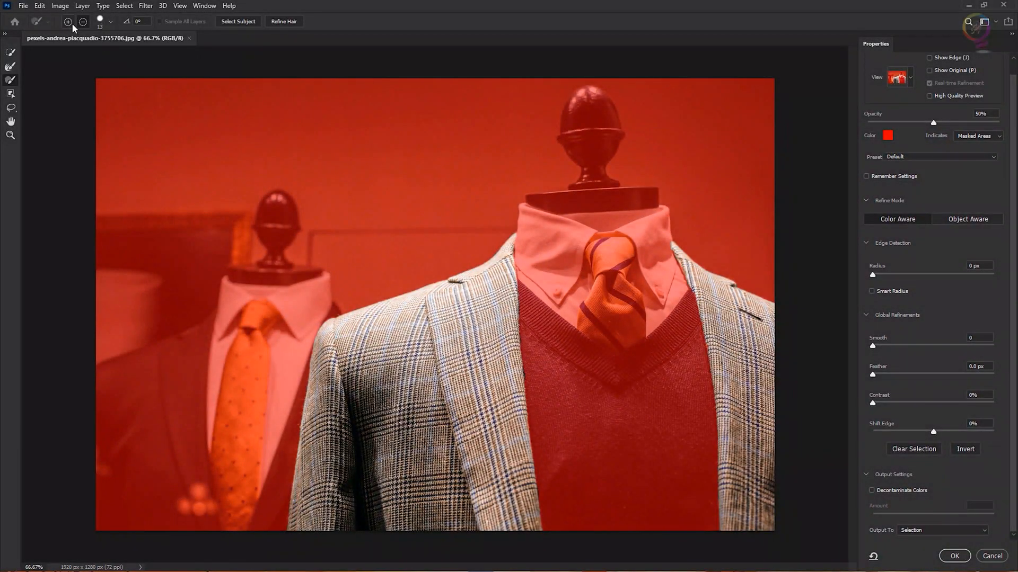
{"action": "left_click", "coordinate": [69, 22]}
{"action": "key", "text": "alt"}
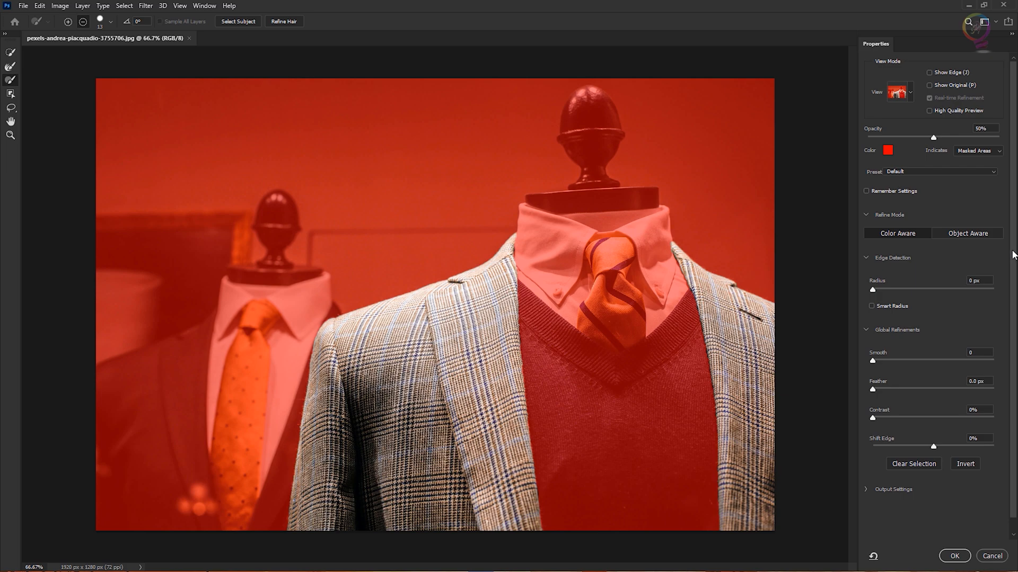
Set the output to Selection and apply the Select and Mask refinement.
{"action": "left_click_drag", "start_coordinate": [1013, 251], "coordinate": [1013, 335]}
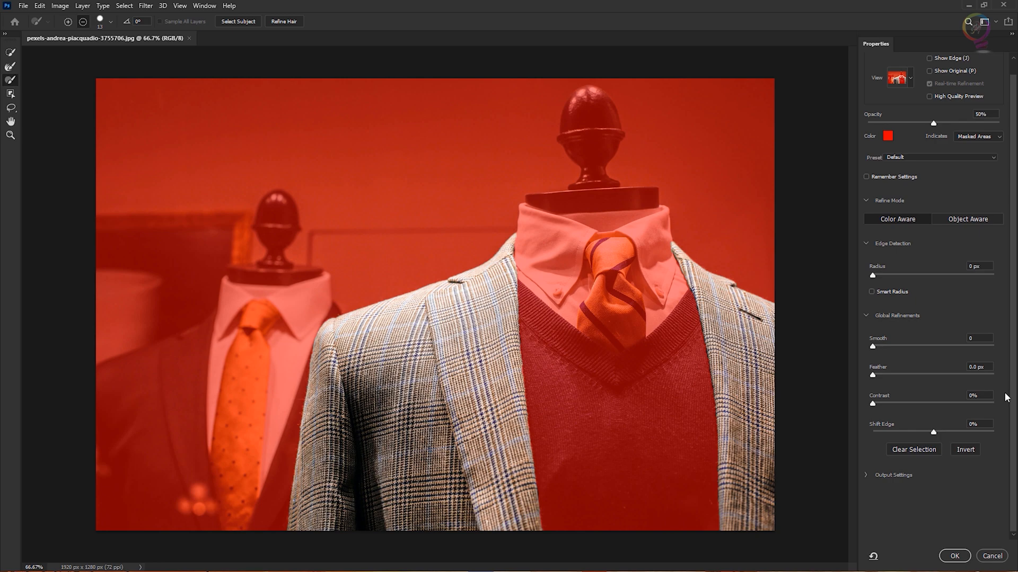
{"action": "left_click", "coordinate": [866, 475]}
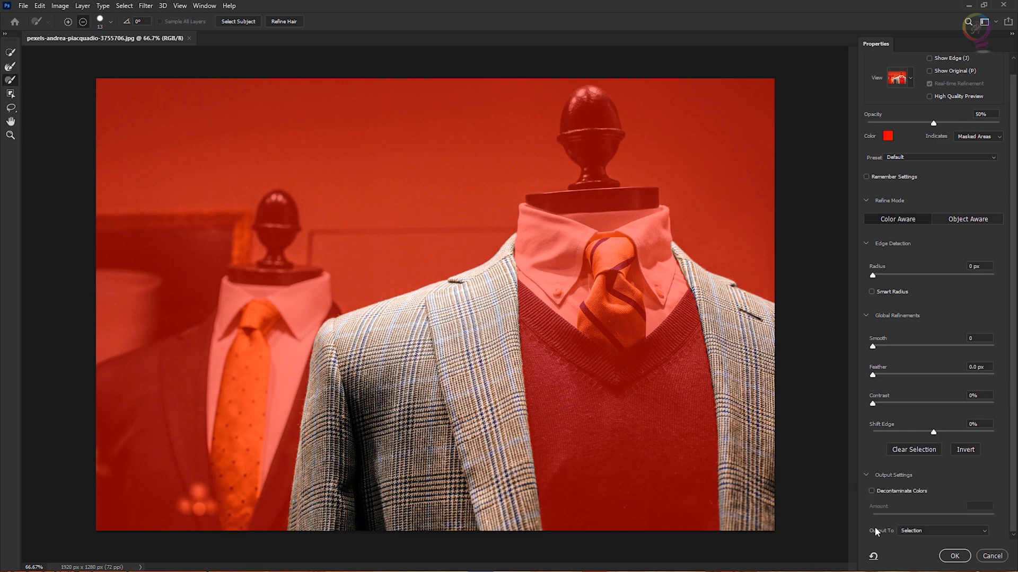
{"action": "left_click", "coordinate": [986, 532]}
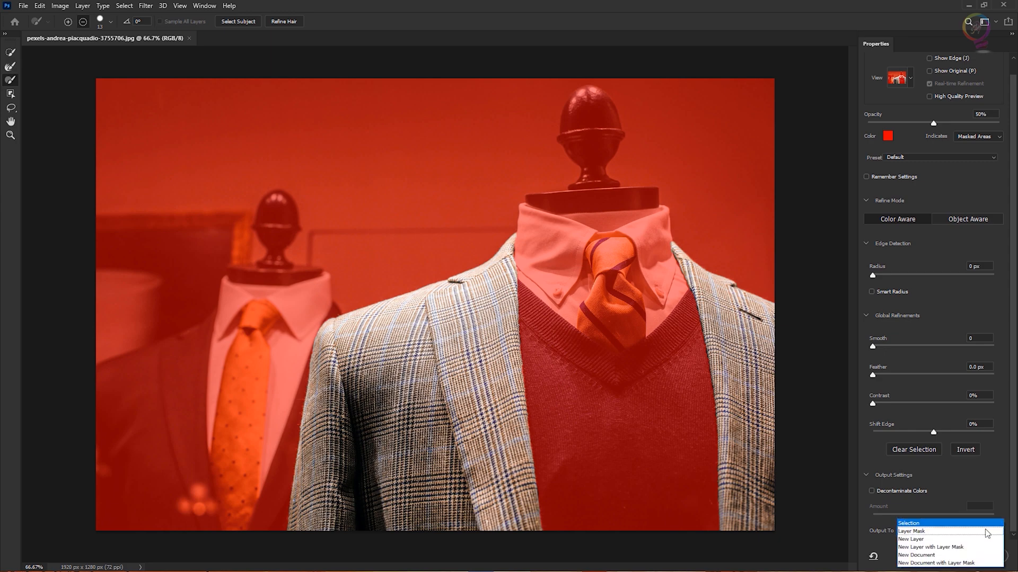
{"action": "left_click", "coordinate": [947, 524]}
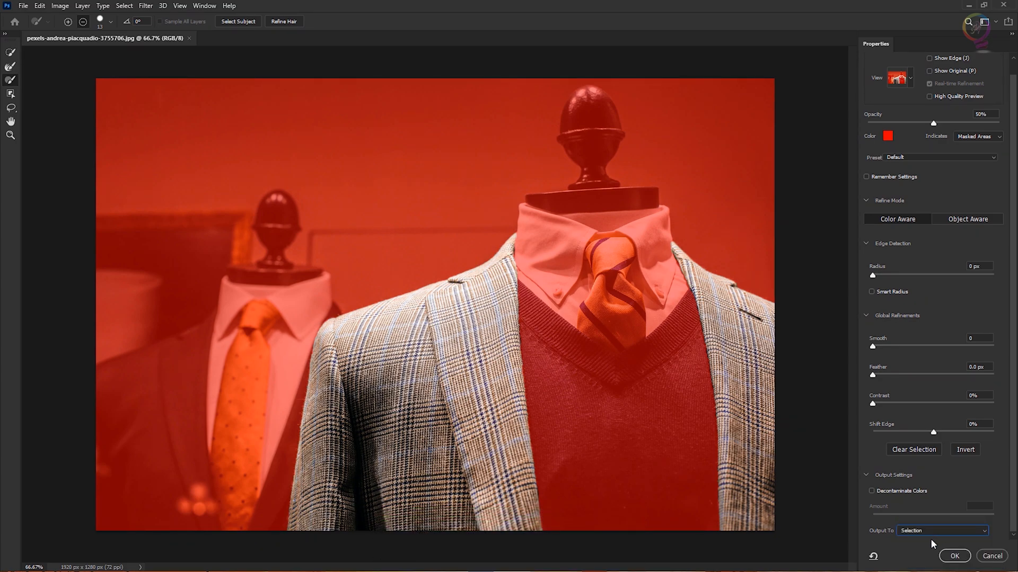
{"action": "left_click", "coordinate": [963, 556]}
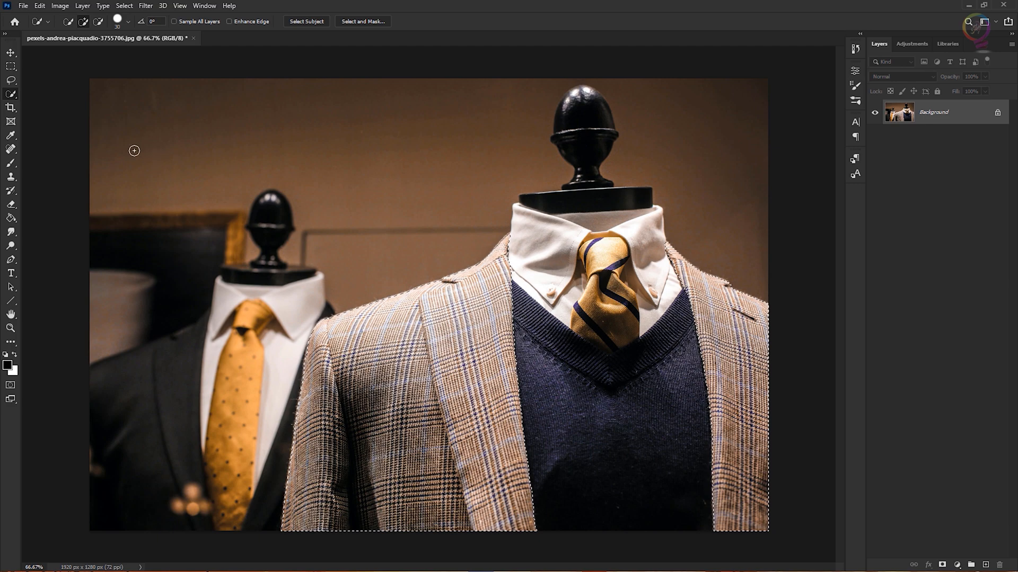
Raise the selected jacket's brightness to 24 with Brightness/Contrast, then deselect.
{"action": "left_click", "coordinate": [60, 5]}
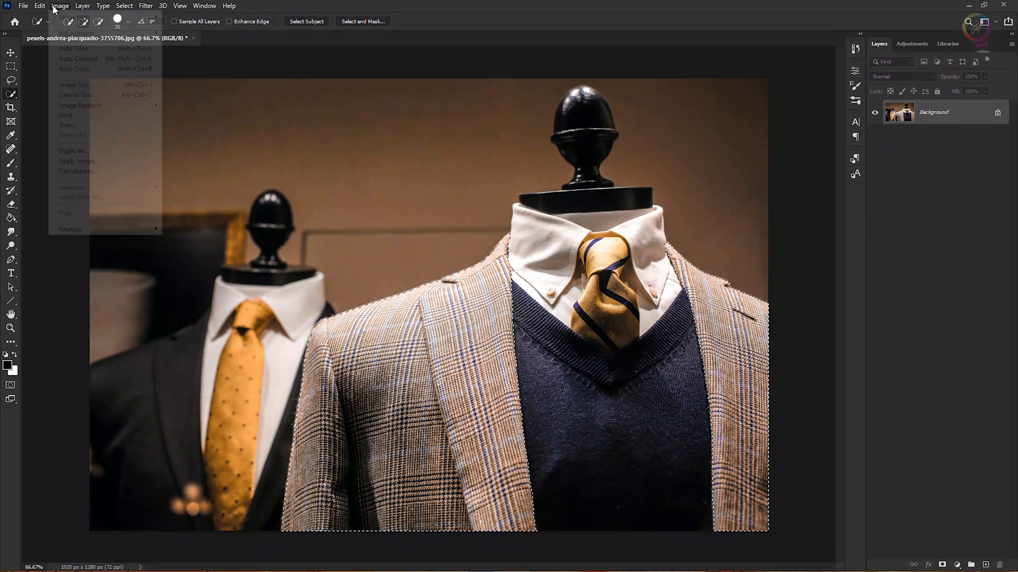
{"action": "mouse_move", "coordinate": [79, 33]}
{"action": "left_click", "coordinate": [242, 35]}
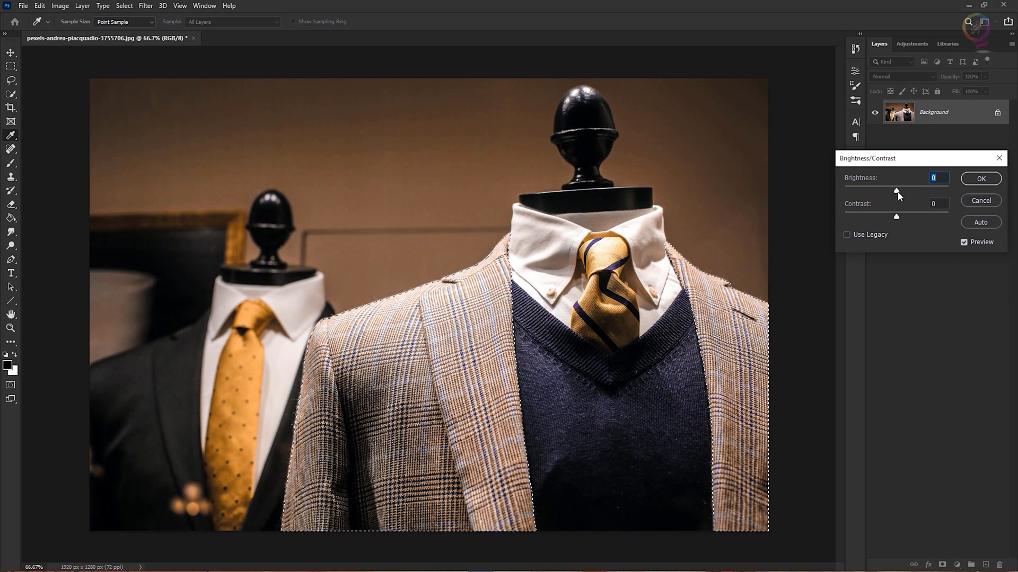
{"action": "left_click_drag", "start_coordinate": [898, 193], "coordinate": [906, 194]}
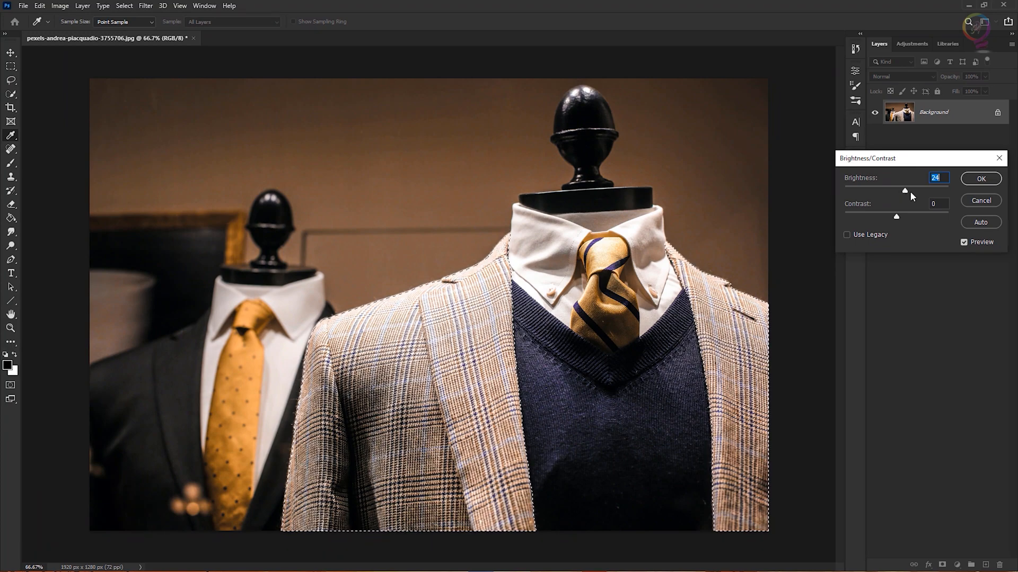
{"action": "left_click", "coordinate": [978, 180]}
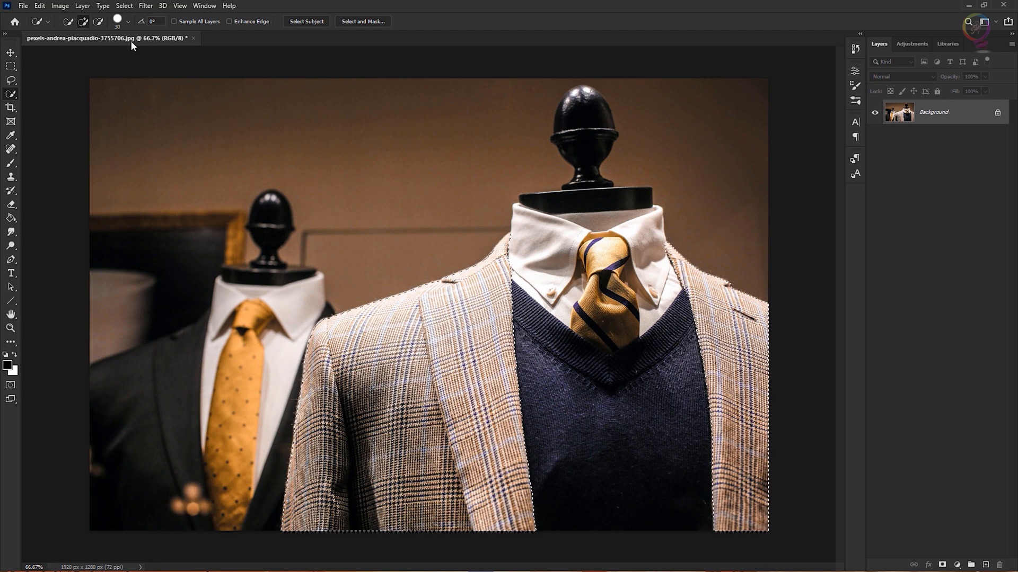
{"action": "left_click", "coordinate": [123, 6]}
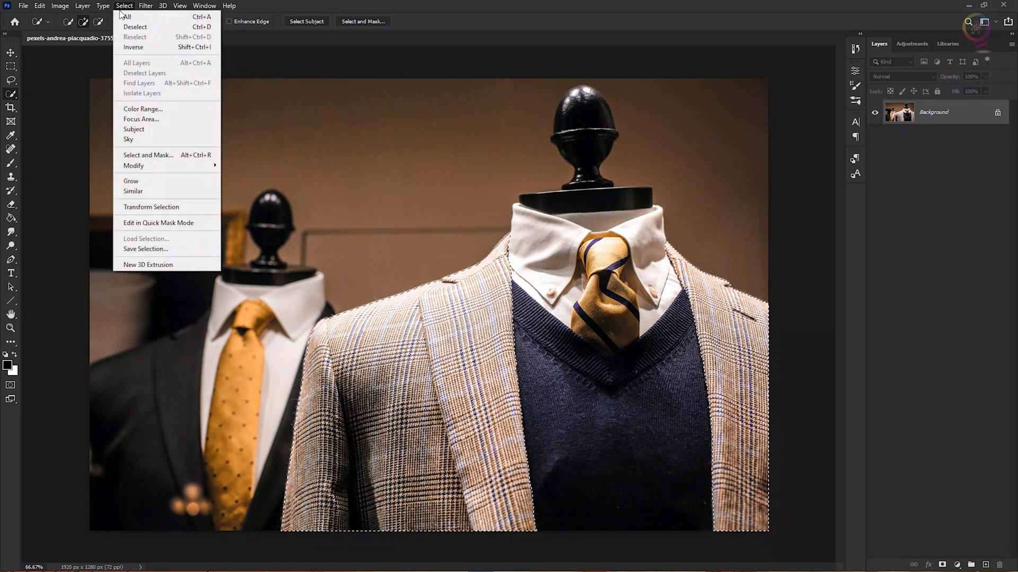
{"action": "left_click", "coordinate": [215, 28]}
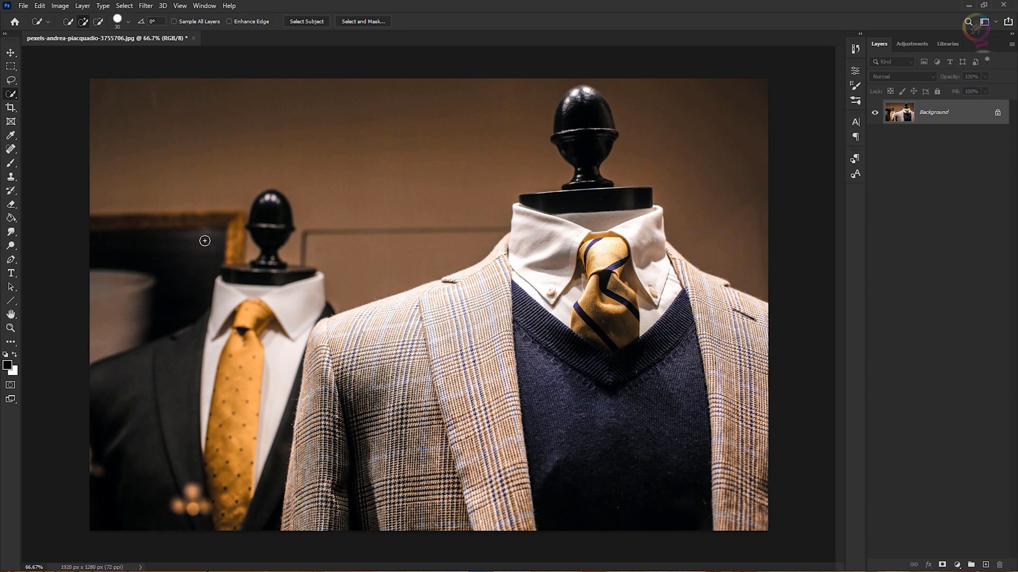
Save the image as a Photoshop file named "Fine-tune a selection".
{"action": "left_click", "coordinate": [23, 6]}
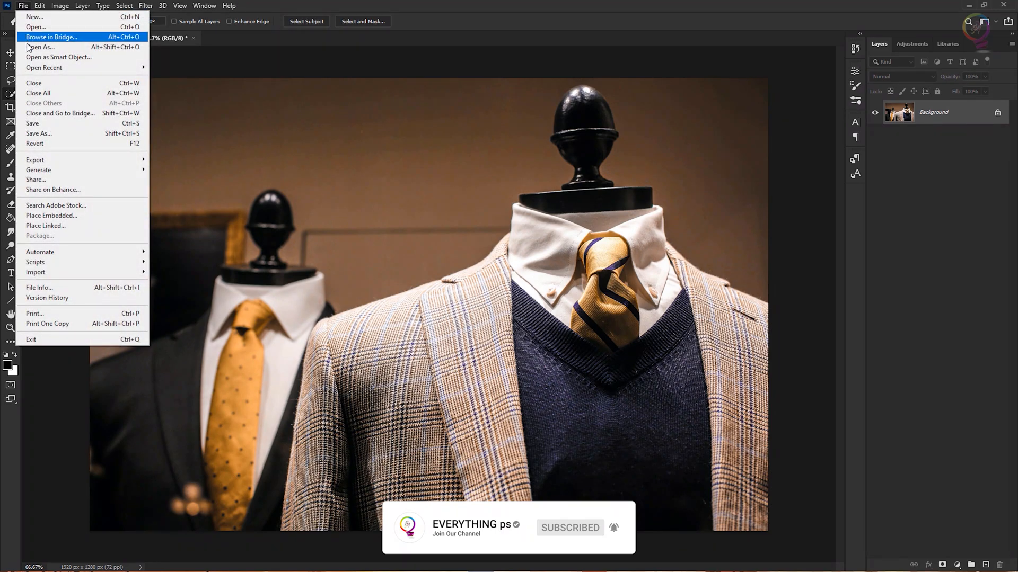
{"action": "left_click", "coordinate": [95, 134]}
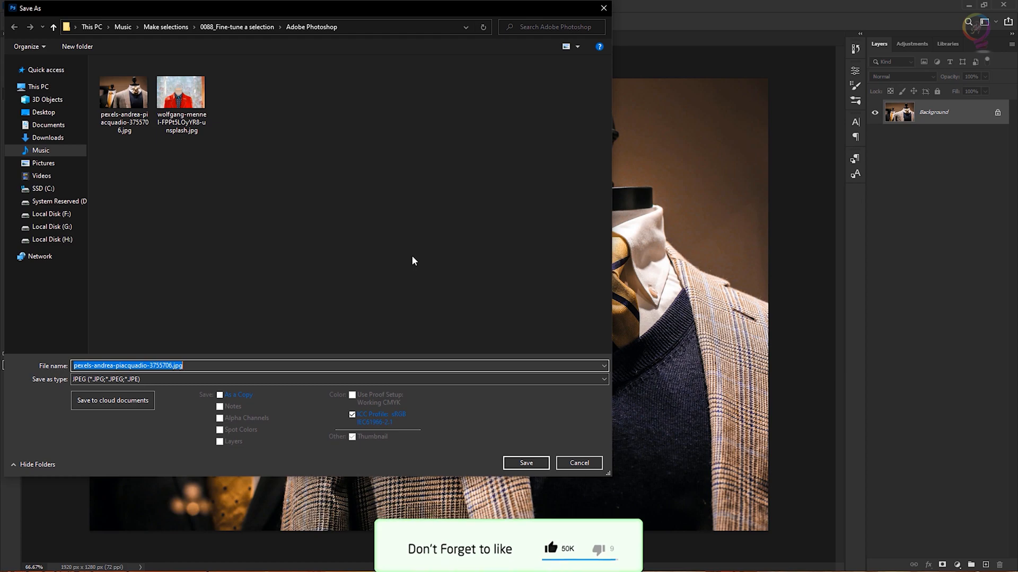
{"action": "left_click", "coordinate": [259, 379]}
{"action": "left_click", "coordinate": [167, 389]}
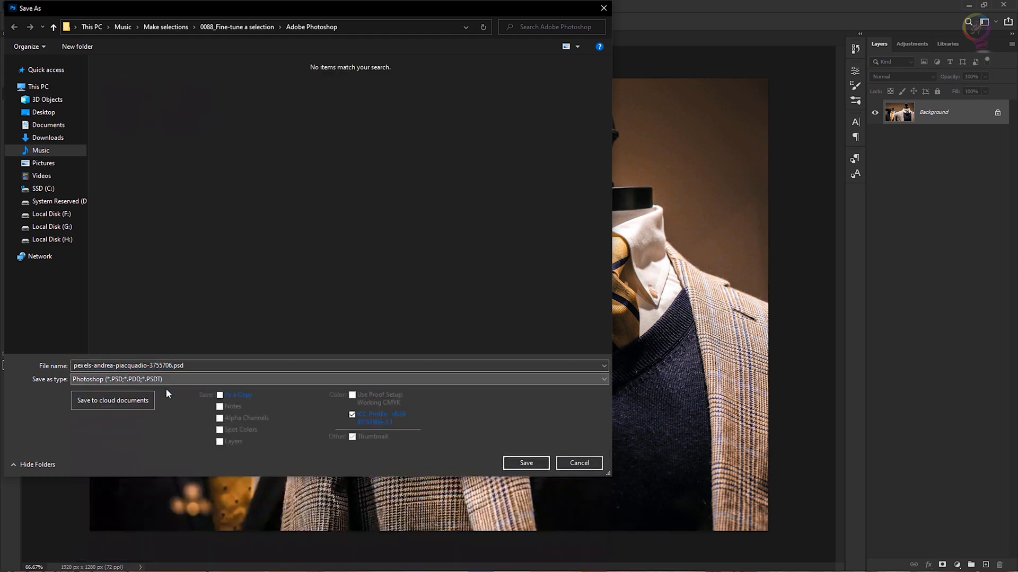
{"action": "type", "text": "Fine"}
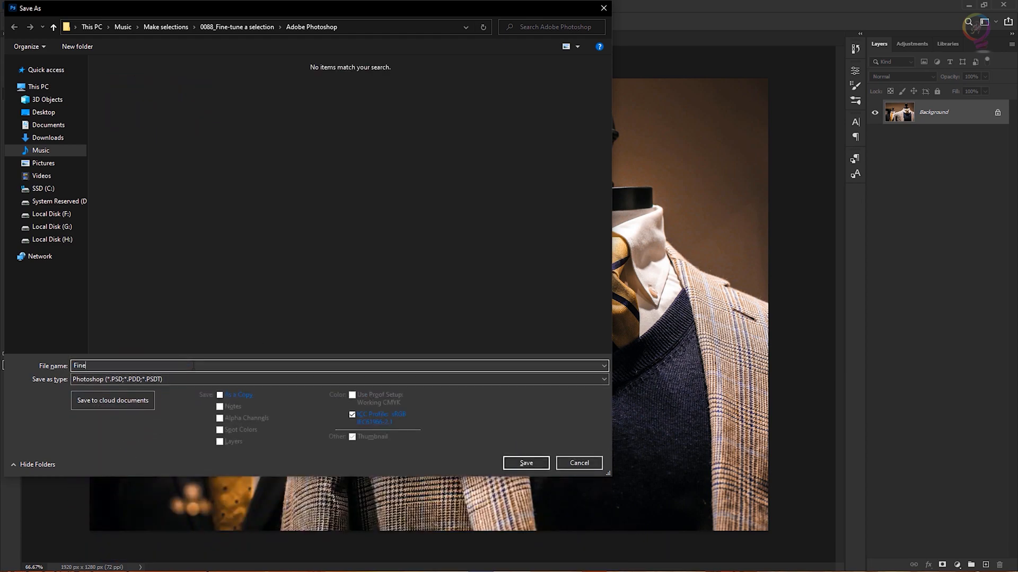
{"action": "type", "text": "-tune a selectio n"}
{"action": "key", "text": "BackSpace"}
{"action": "key", "text": "BackSpace"}
{"action": "type", "text": "n"}
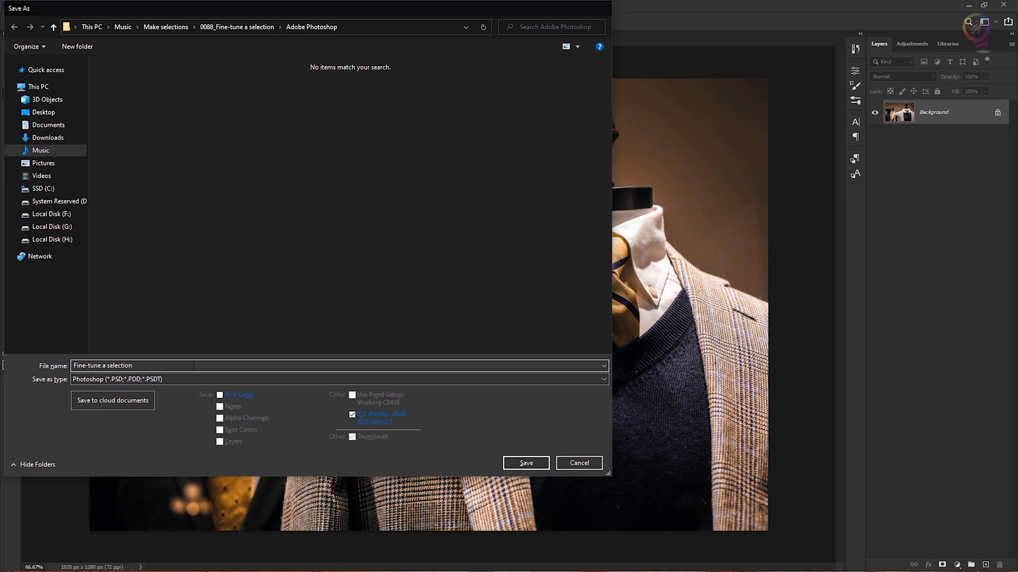
{"action": "key", "text": "Return"}
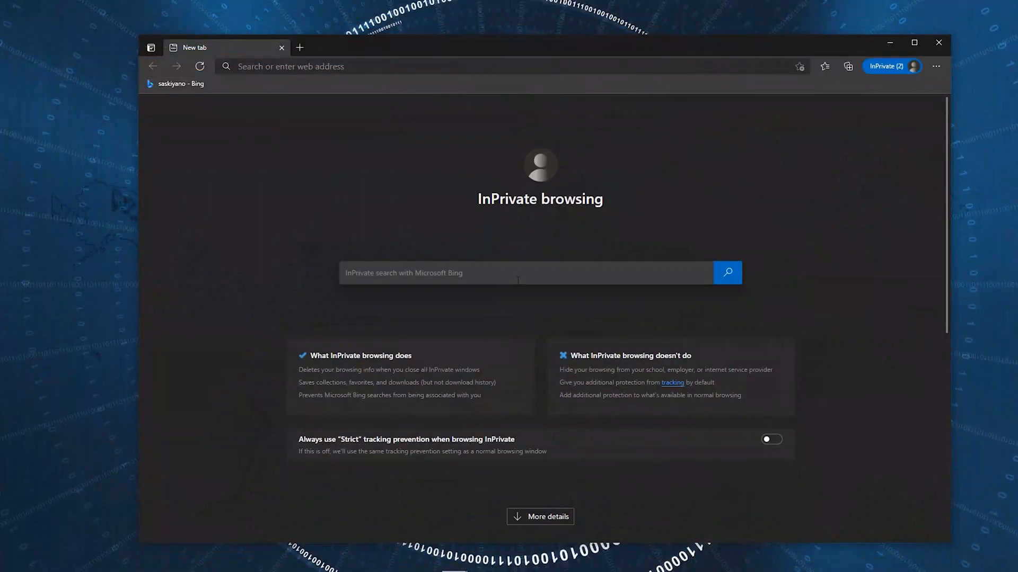
Switch to the browser, search Bing for everything ps and open the EVERYTHING ps YouTube channel.
{"action": "type", "text": "everything ps"}
{"action": "key", "text": "Return"}
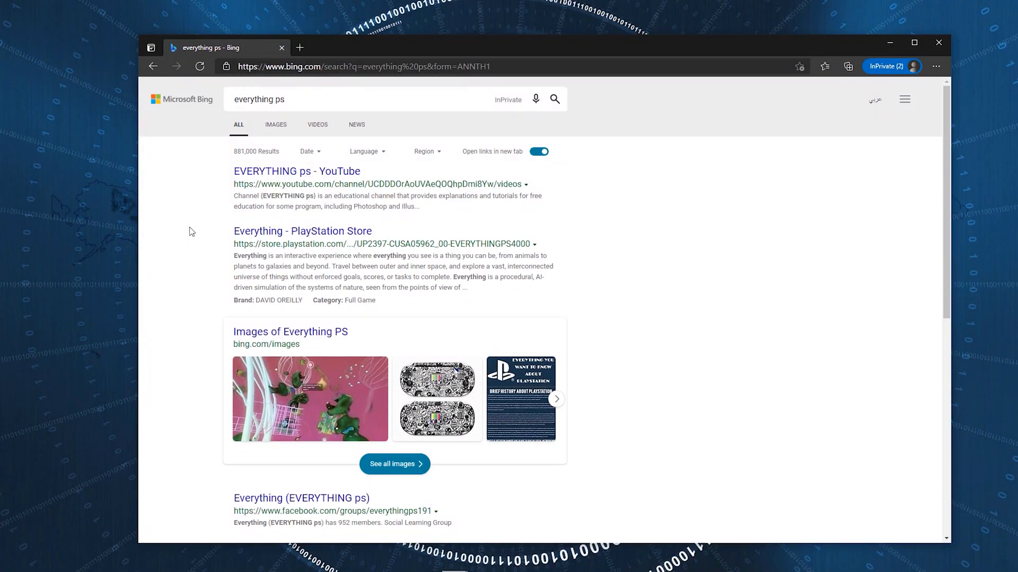
{"action": "left_click", "coordinate": [305, 172]}
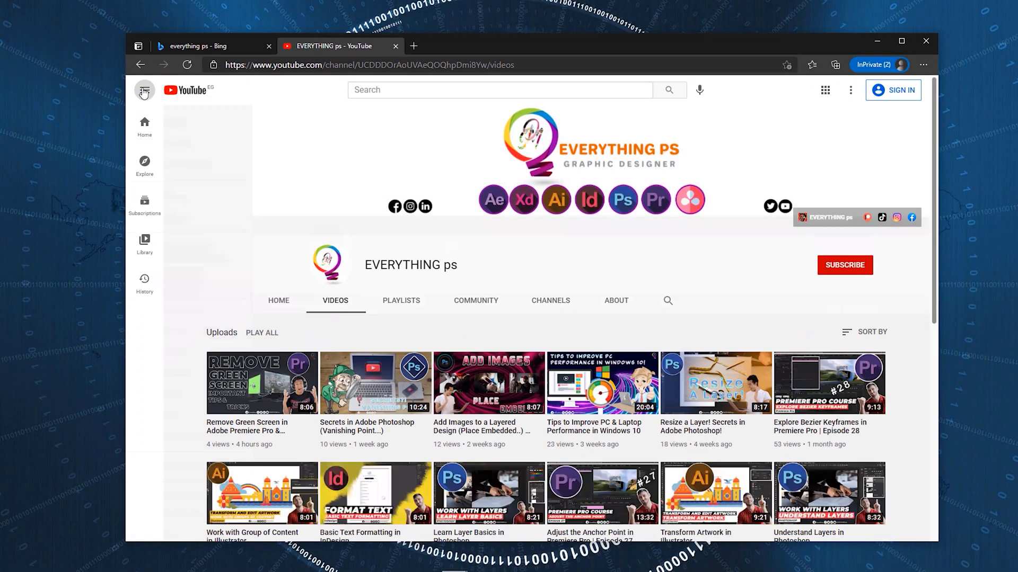
Browse the EVERYTHING ps channel's Home, Videos and Playlists tabs.
{"action": "left_click", "coordinate": [231, 303]}
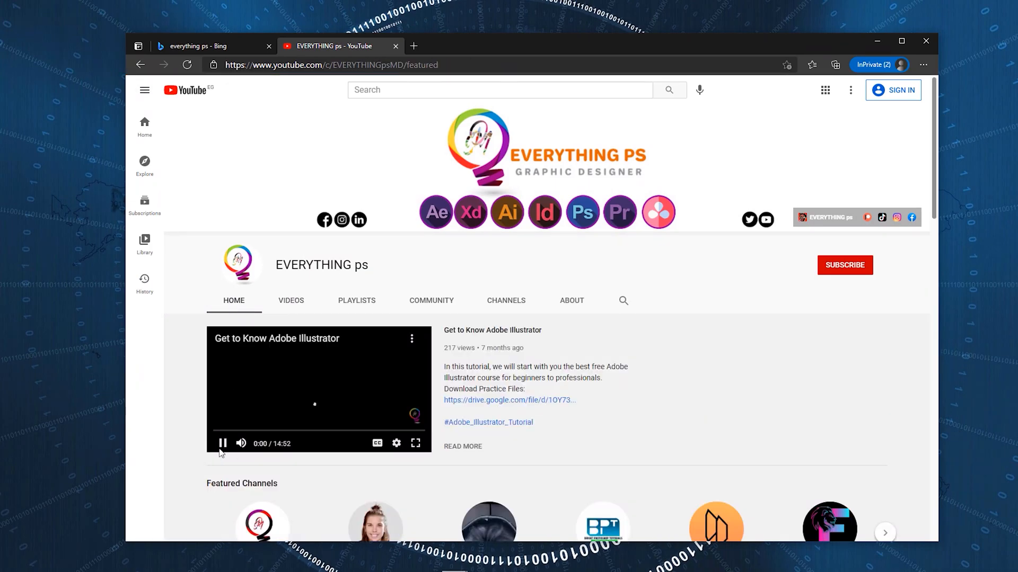
{"action": "scroll", "coordinate": [701, 419], "scroll_direction": "down", "scroll_amount": 5}
{"action": "scroll", "coordinate": [701, 419], "scroll_direction": "down", "scroll_amount": 10}
{"action": "scroll", "coordinate": [701, 419], "scroll_direction": "up", "scroll_amount": 20}
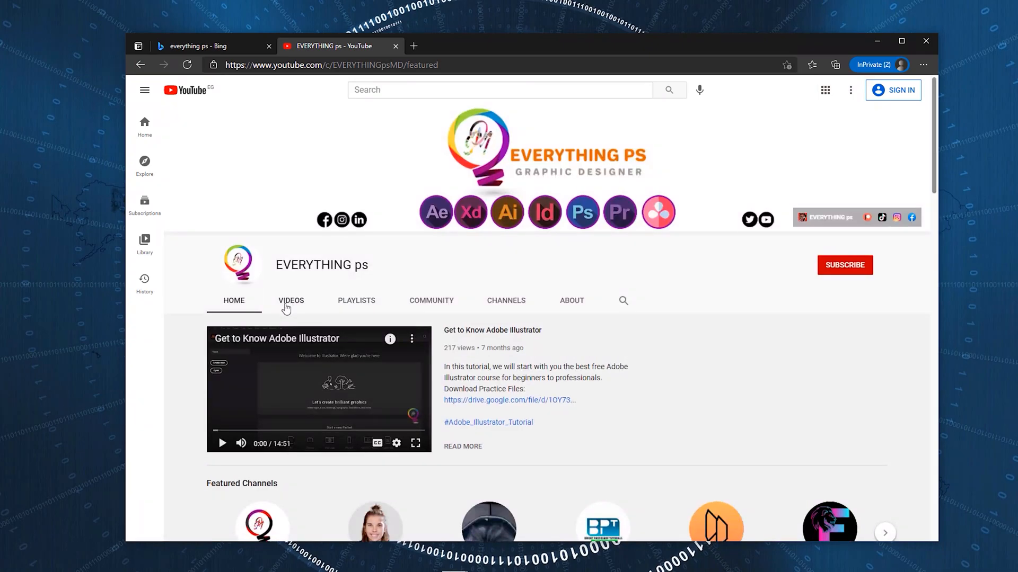
{"action": "left_click", "coordinate": [289, 304]}
{"action": "left_click", "coordinate": [356, 301]}
{"action": "scroll", "coordinate": [356, 297], "scroll_direction": "down", "scroll_amount": 3}
{"action": "left_click", "coordinate": [420, 109]}
{"action": "scroll", "coordinate": [471, 336], "scroll_direction": "down", "scroll_amount": 5}
{"action": "scroll", "coordinate": [472, 336], "scroll_direction": "up", "scroll_amount": 5}
{"action": "left_click", "coordinate": [234, 301]}
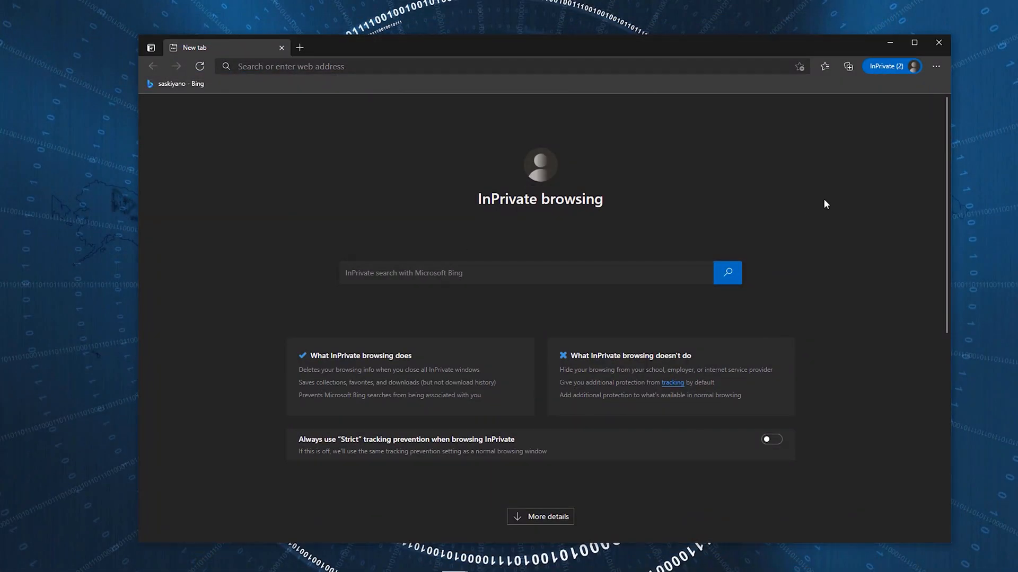
Search Bing for saskiyano and open the SaskiYano YouTube channel.
{"action": "type", "text": "saskiyano"}
{"action": "key", "text": "Return"}
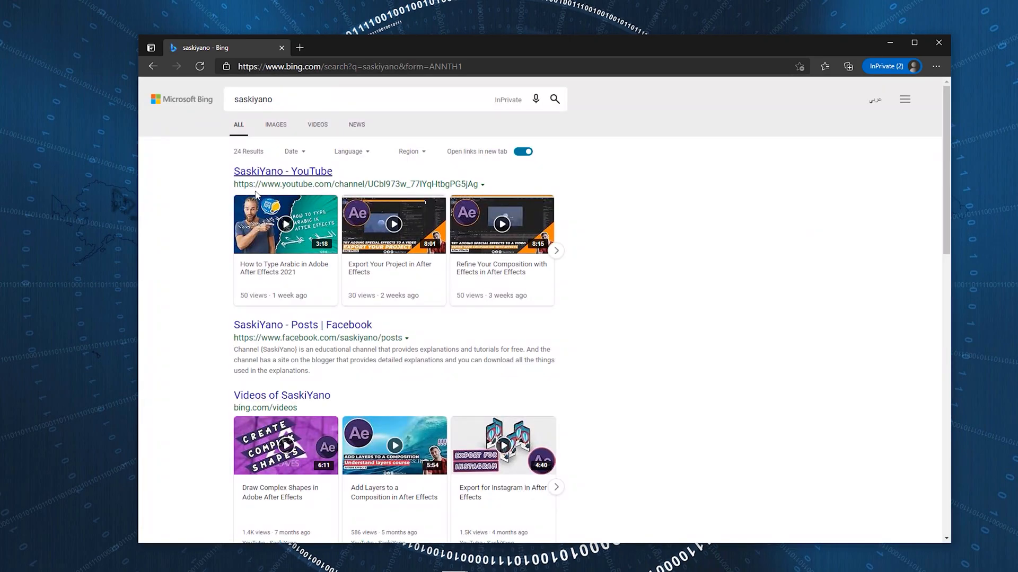
{"action": "scroll", "coordinate": [209, 412], "scroll_direction": "down", "scroll_amount": 4}
{"action": "scroll", "coordinate": [209, 412], "scroll_direction": "up", "scroll_amount": 4}
{"action": "left_click", "coordinate": [292, 169]}
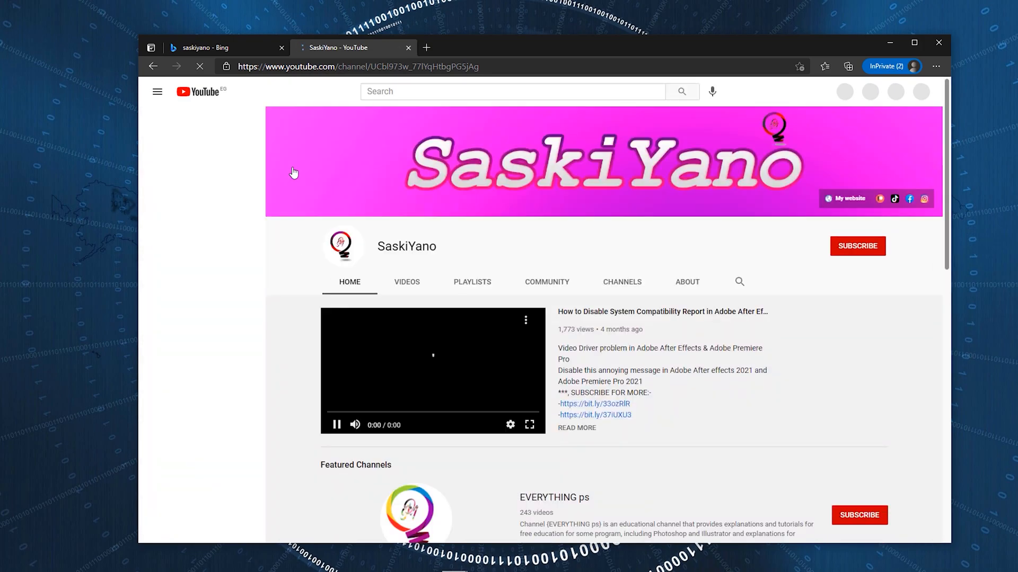
Browse the SaskiYano channel's Home, Videos and Playlists tabs.
{"action": "scroll", "coordinate": [413, 339], "scroll_direction": "down", "scroll_amount": 14}
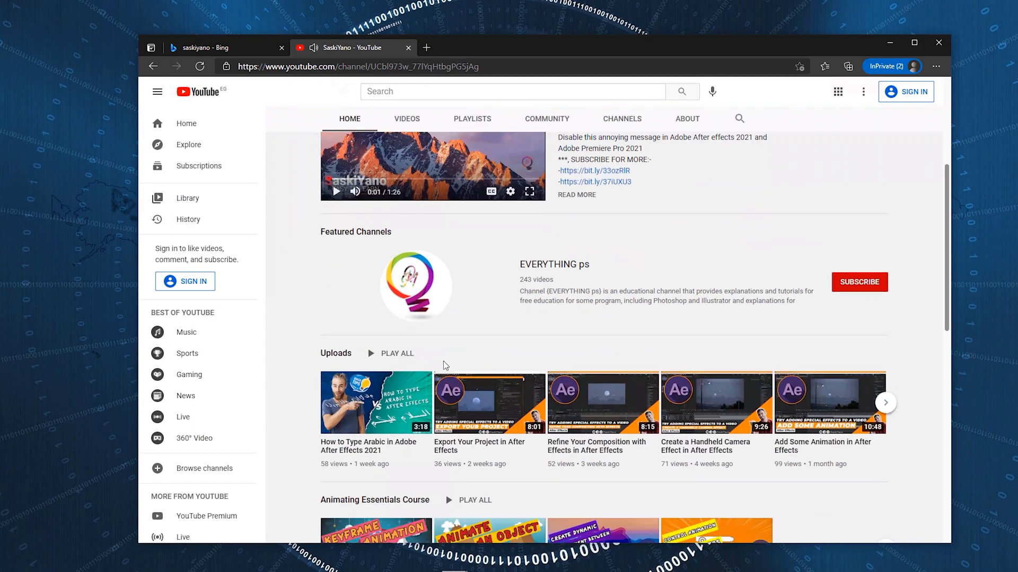
{"action": "scroll", "coordinate": [502, 353], "scroll_direction": "up", "scroll_amount": 15}
{"action": "scroll", "coordinate": [501, 353], "scroll_direction": "up", "scroll_amount": 2}
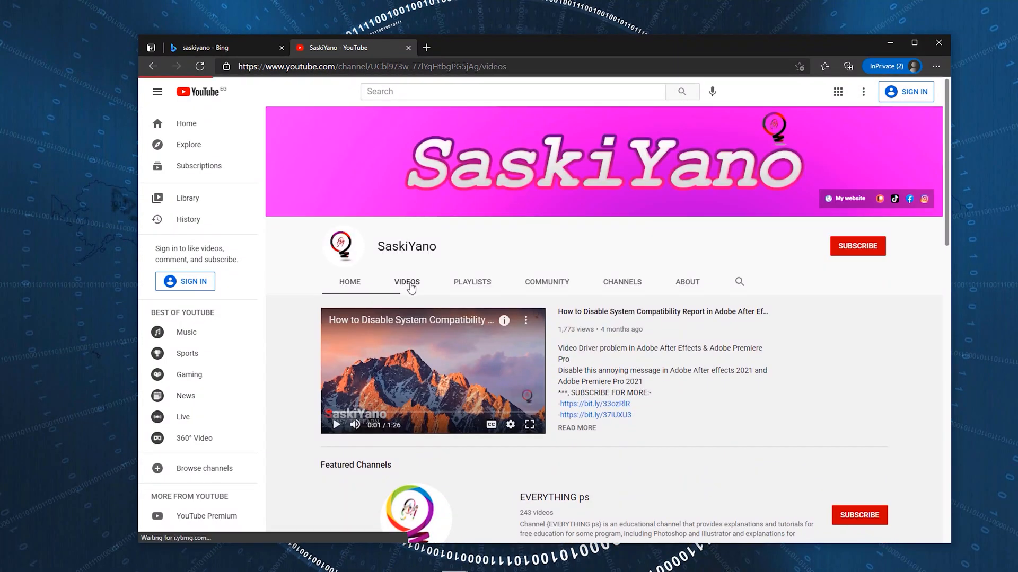
{"action": "left_click", "coordinate": [406, 281]}
{"action": "scroll", "coordinate": [461, 296], "scroll_direction": "down", "scroll_amount": 3}
{"action": "scroll", "coordinate": [461, 296], "scroll_direction": "up", "scroll_amount": 3}
{"action": "left_click", "coordinate": [460, 293]}
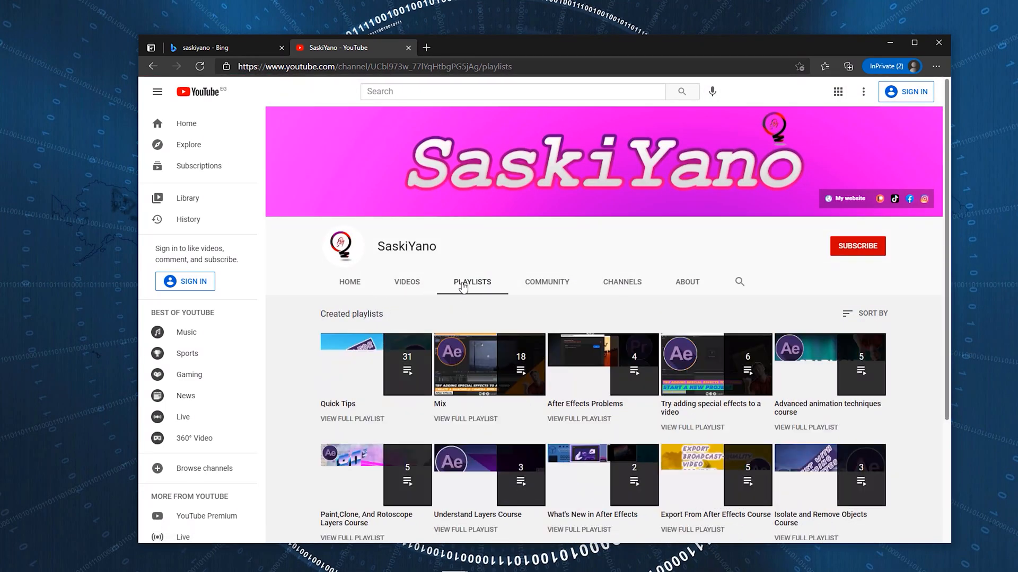